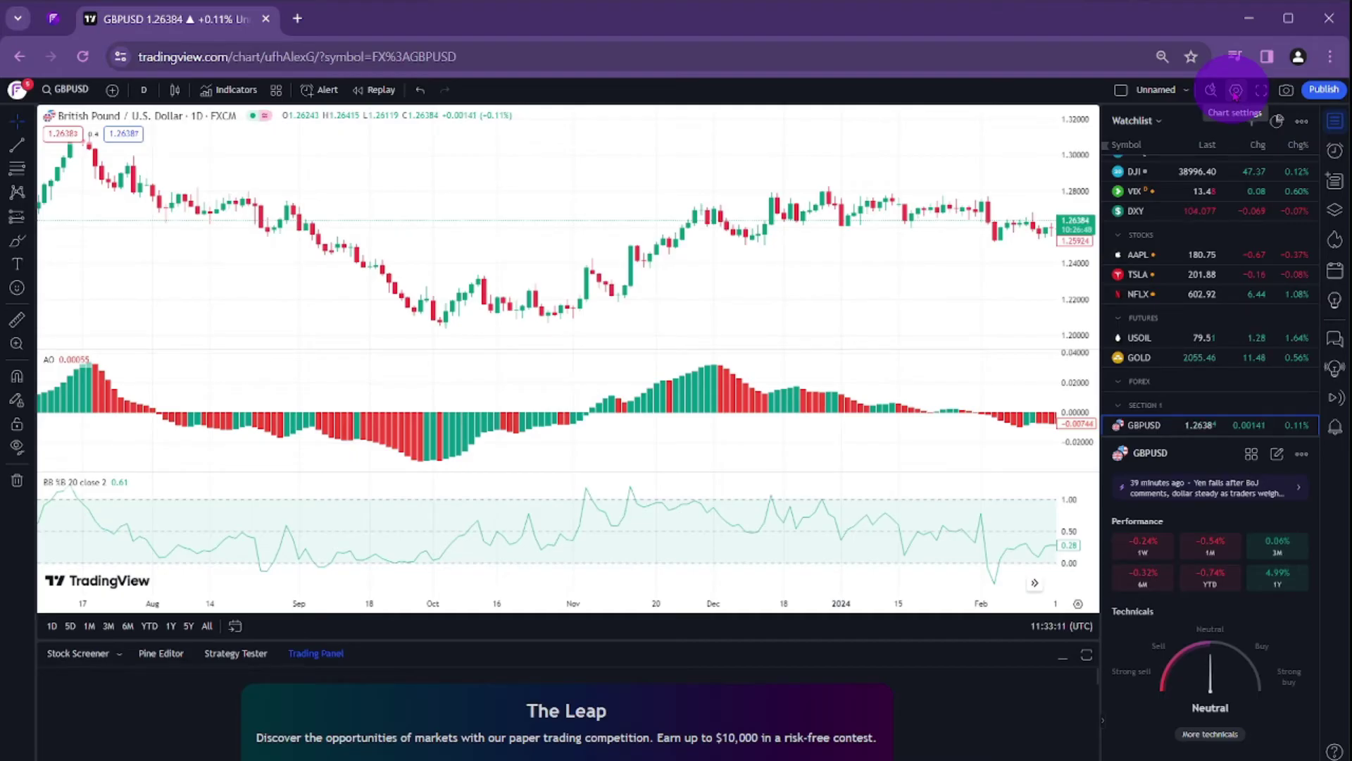
- Apply the default template in Chart settings to the GBPUSD daily chart
click(1235, 91)
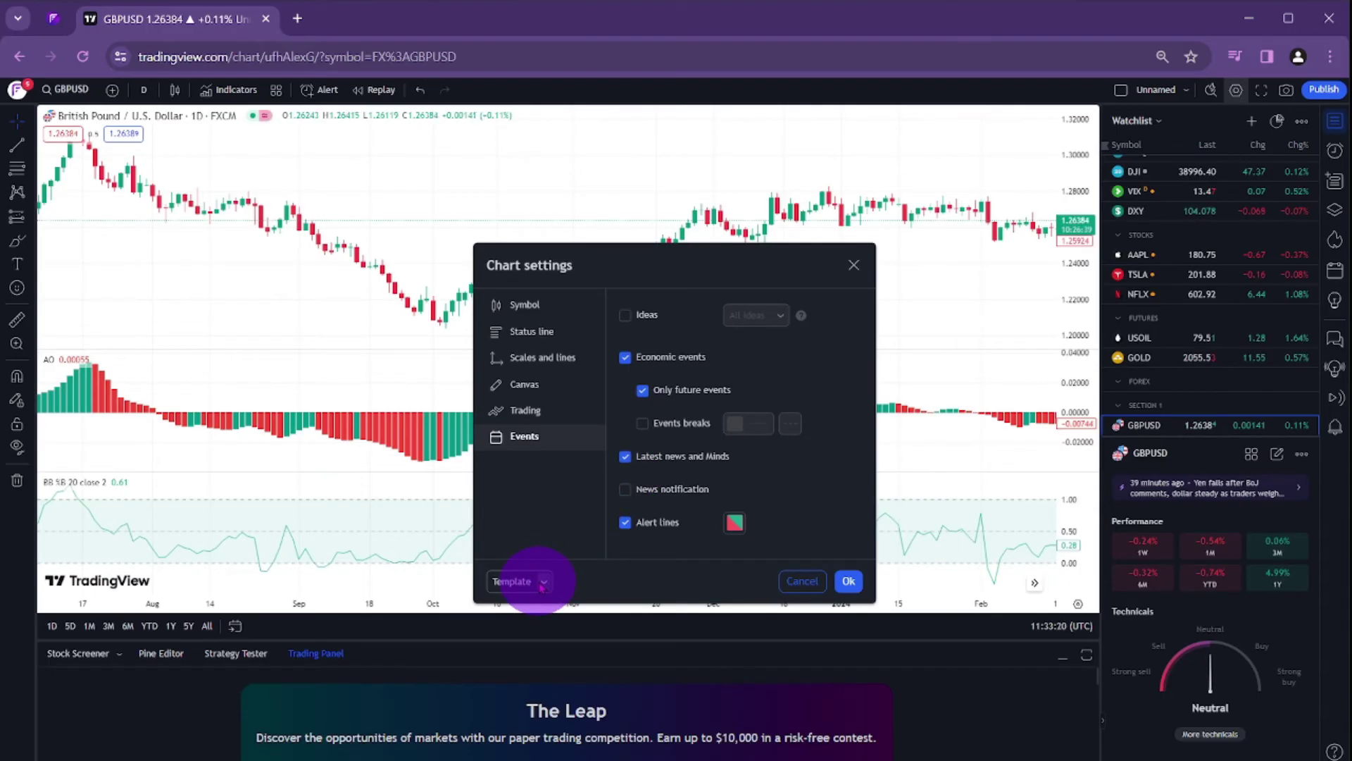
click(543, 585)
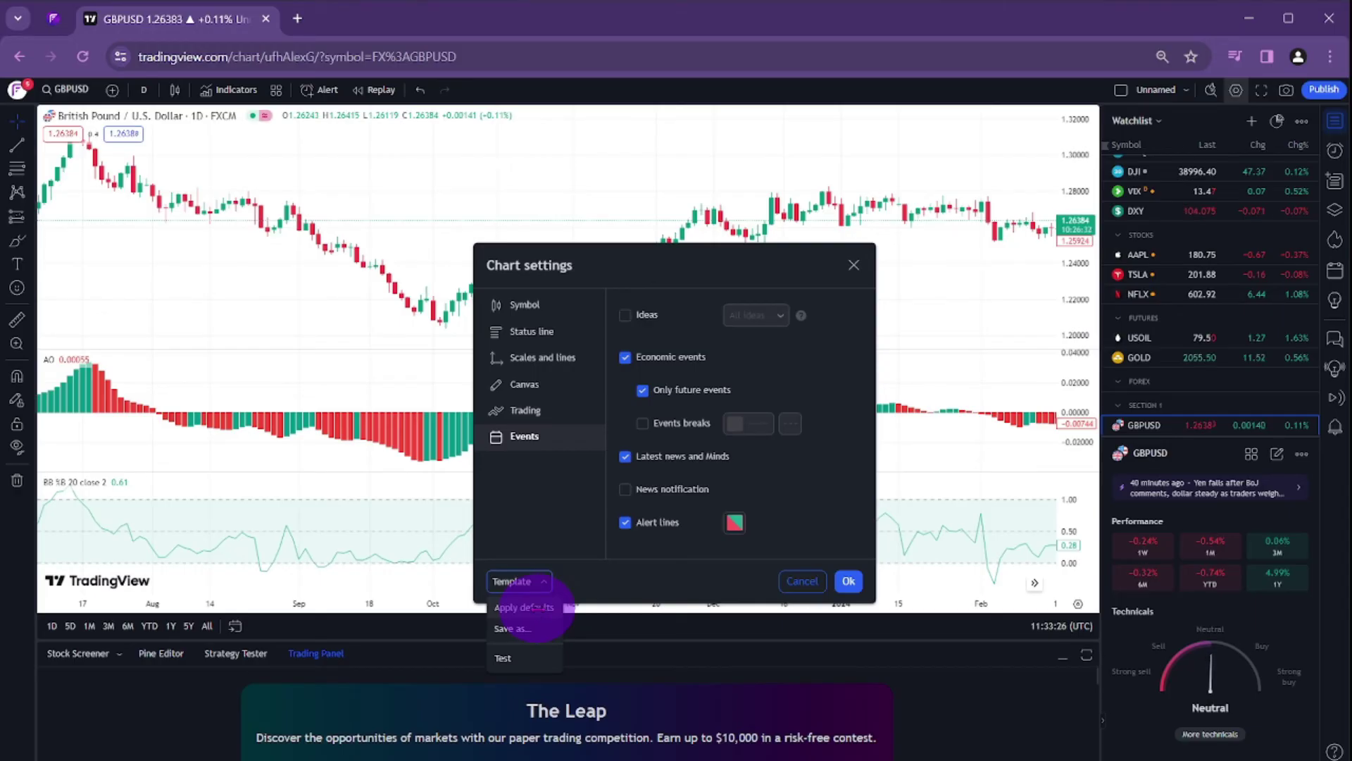
click(524, 608)
- Confirm the default settings, then remove both indicators so only candlesticks remain
click(849, 581)
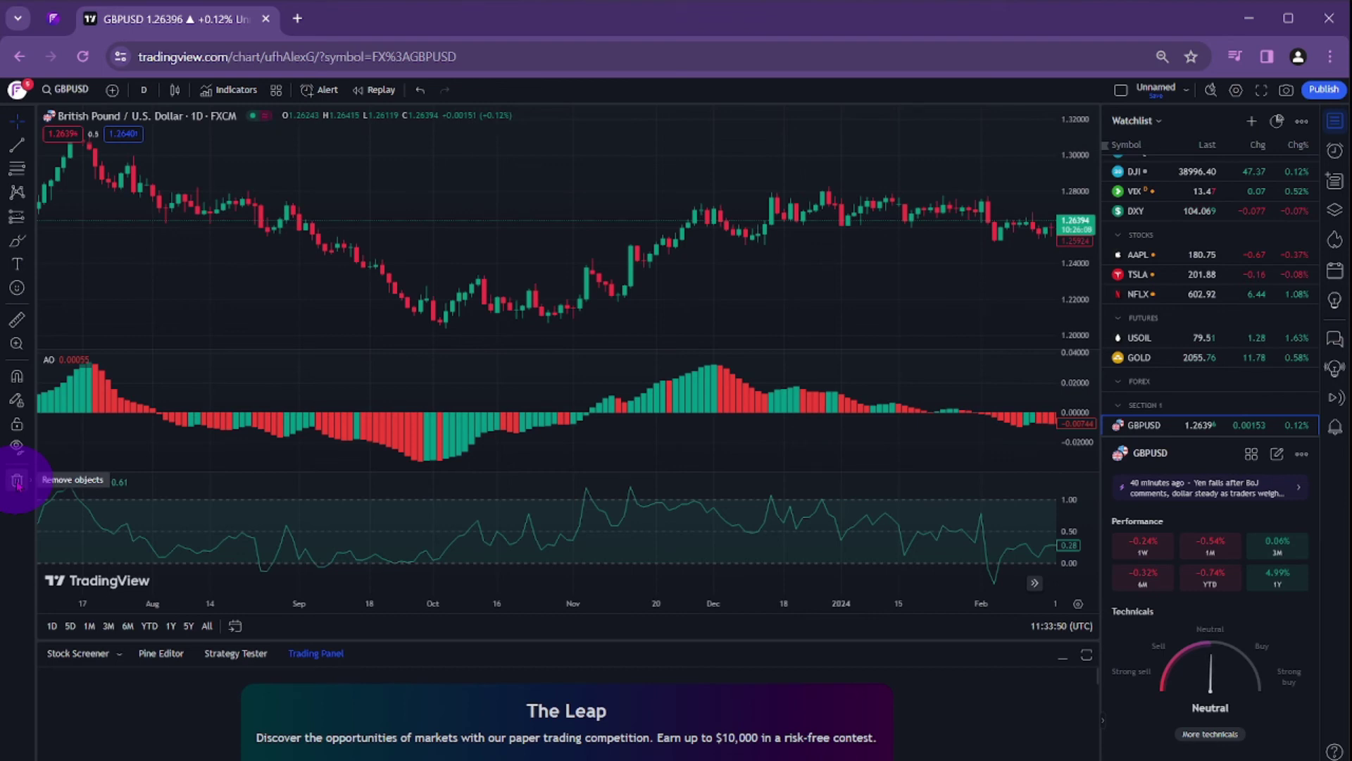
click(17, 482)
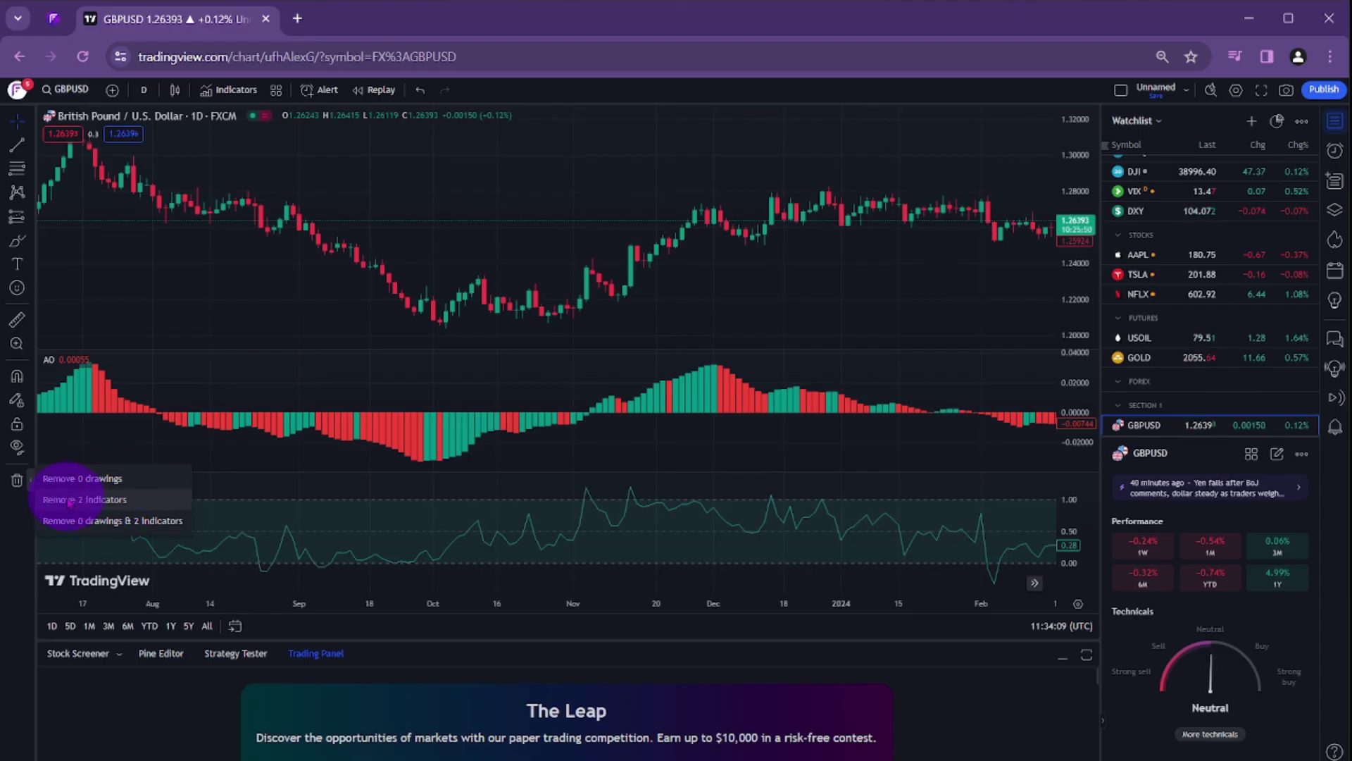
click(85, 499)
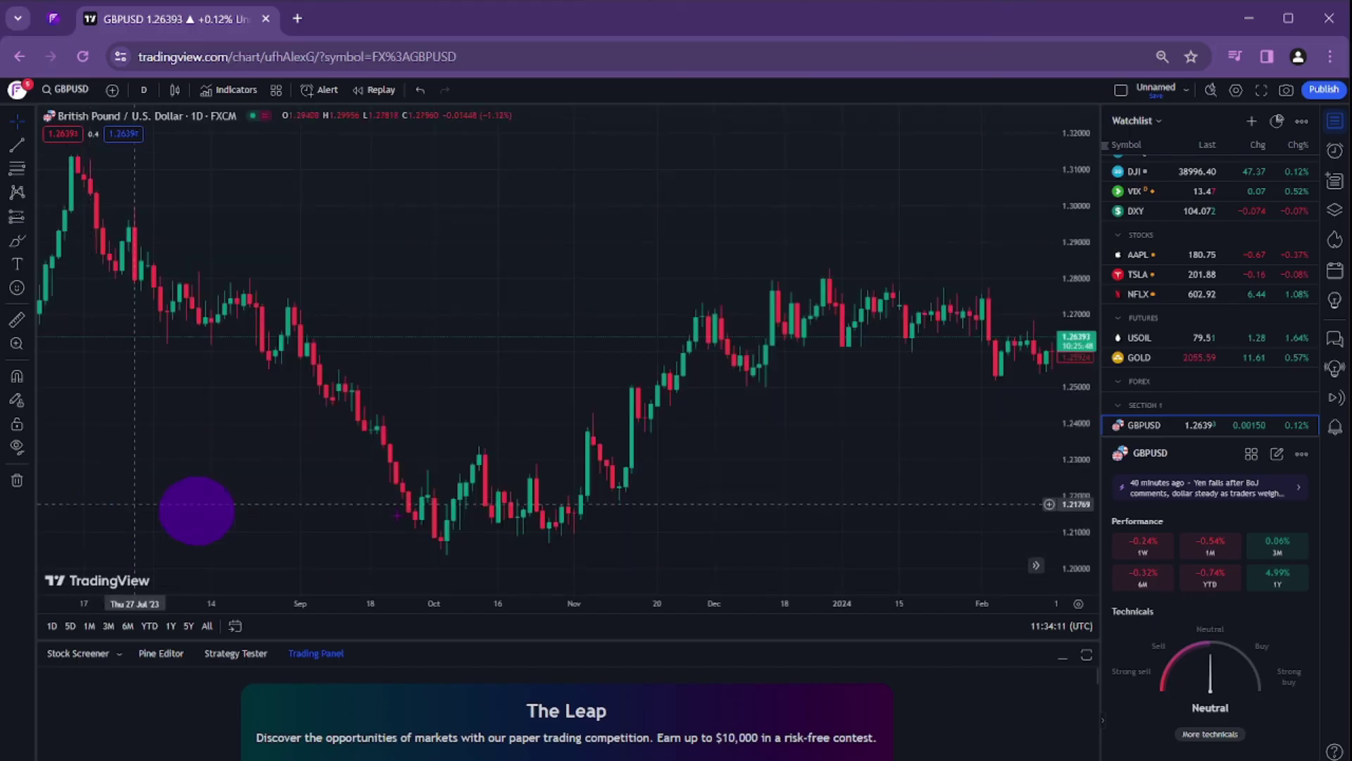